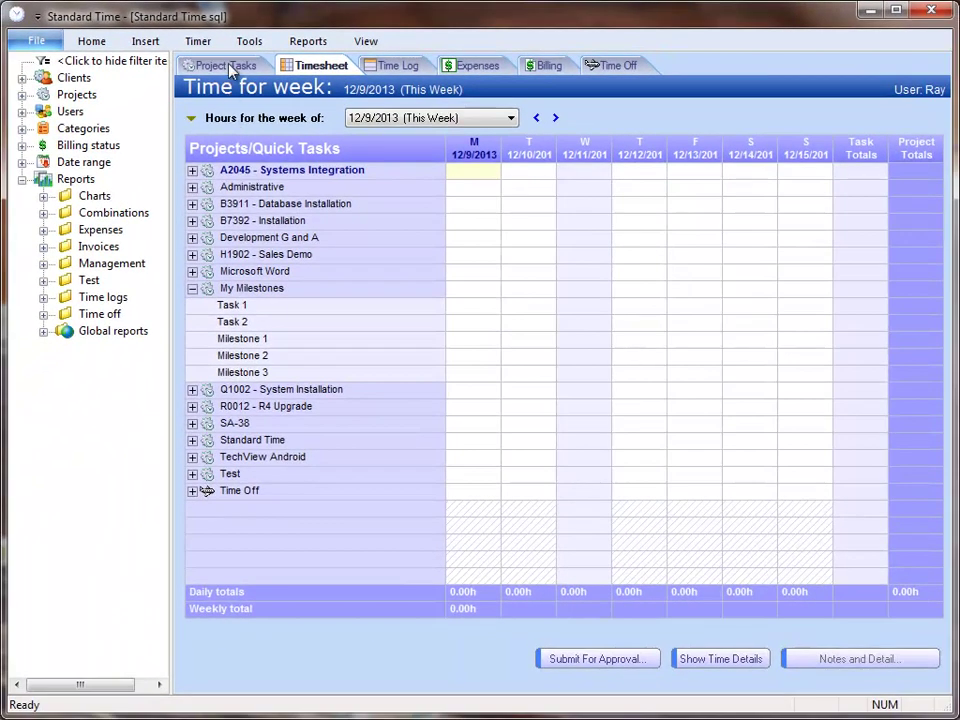
- Switch from the Timesheet to the All Project Tasks list with its Gantt timeline
click(230, 68)
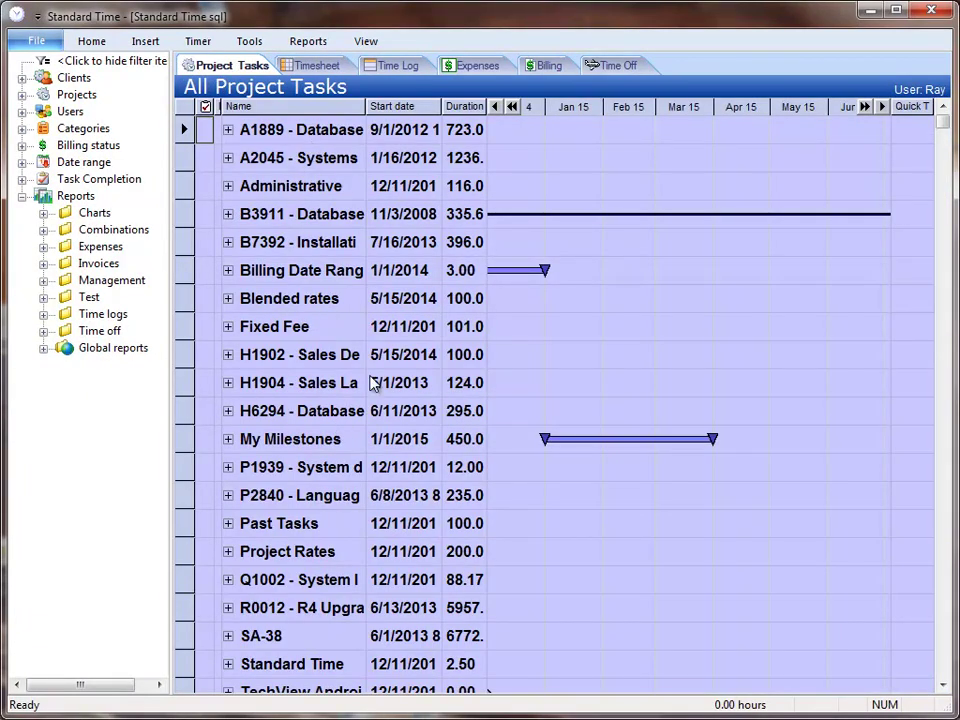
- Expand My Milestones and filter the task list to the My Milestones project in the filter tree
click(228, 439)
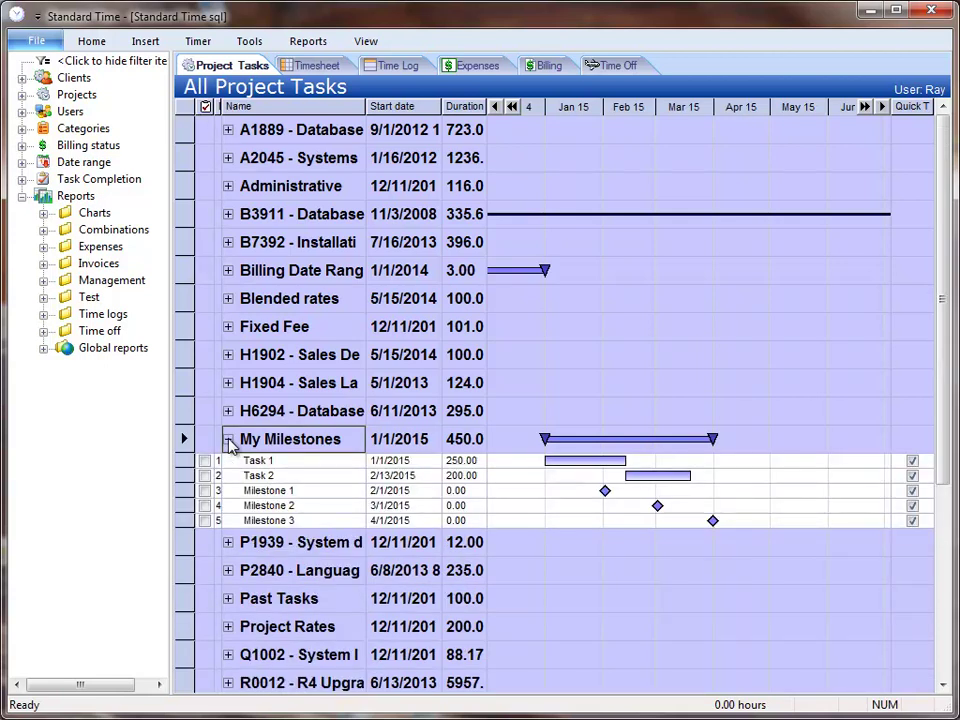
click(23, 95)
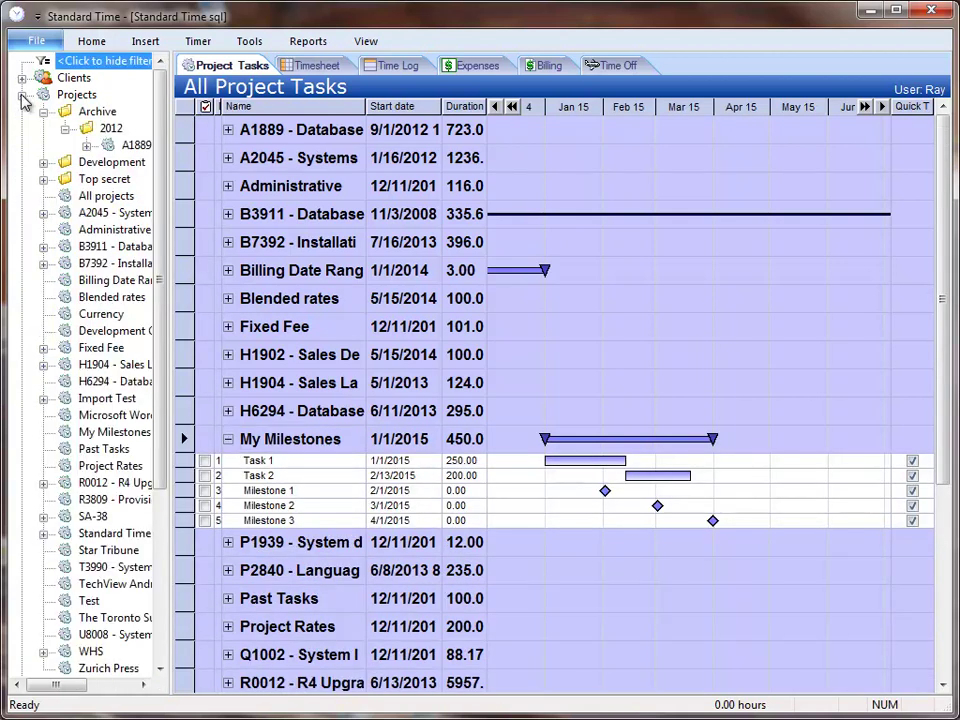
click(116, 433)
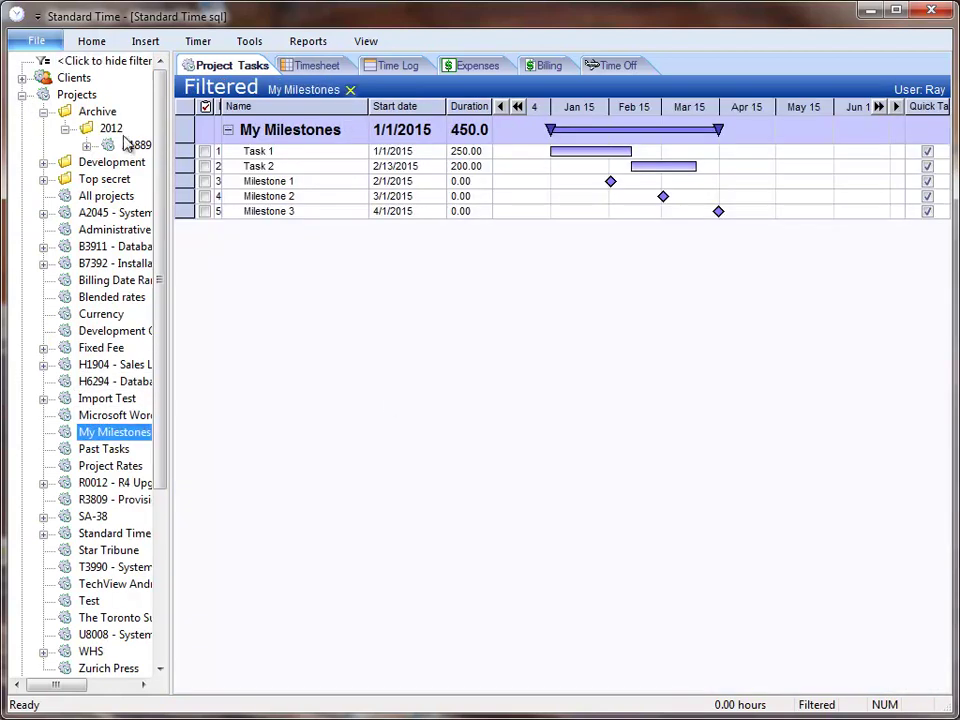
click(23, 95)
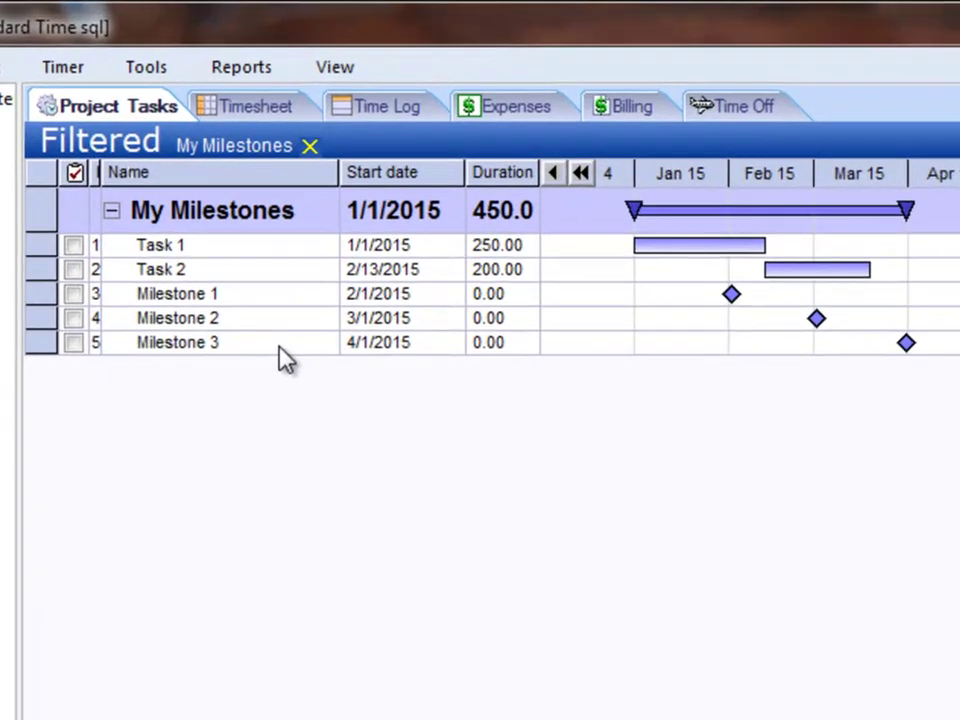
- Review the Task 1, Task 2 and Milestone 1–3 rows, then go to the weekly Timesheet
click(33, 246)
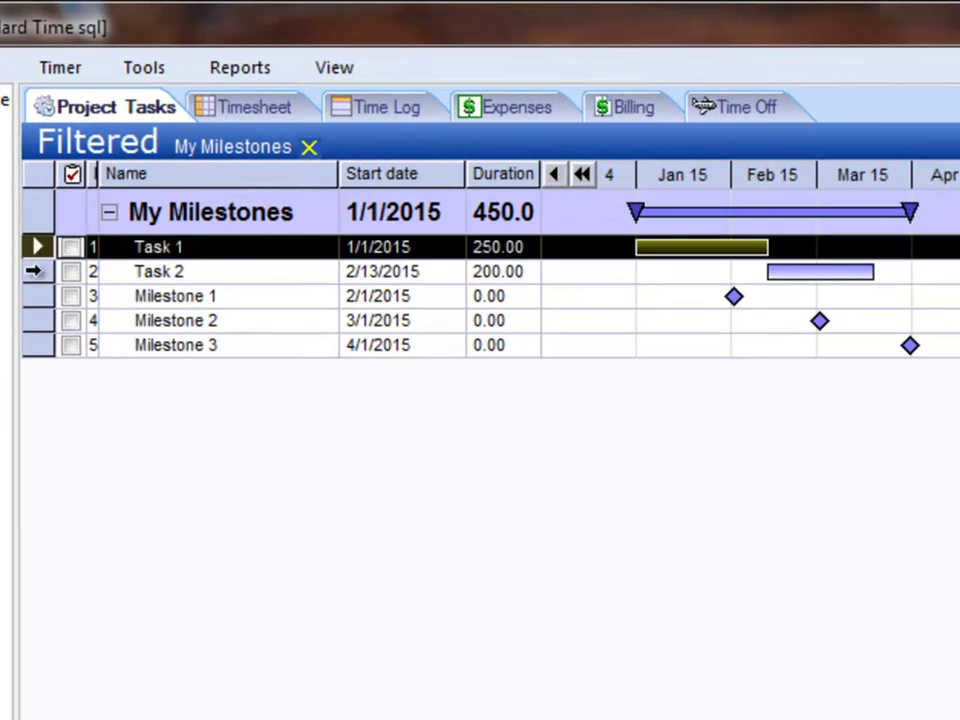
click(33, 271)
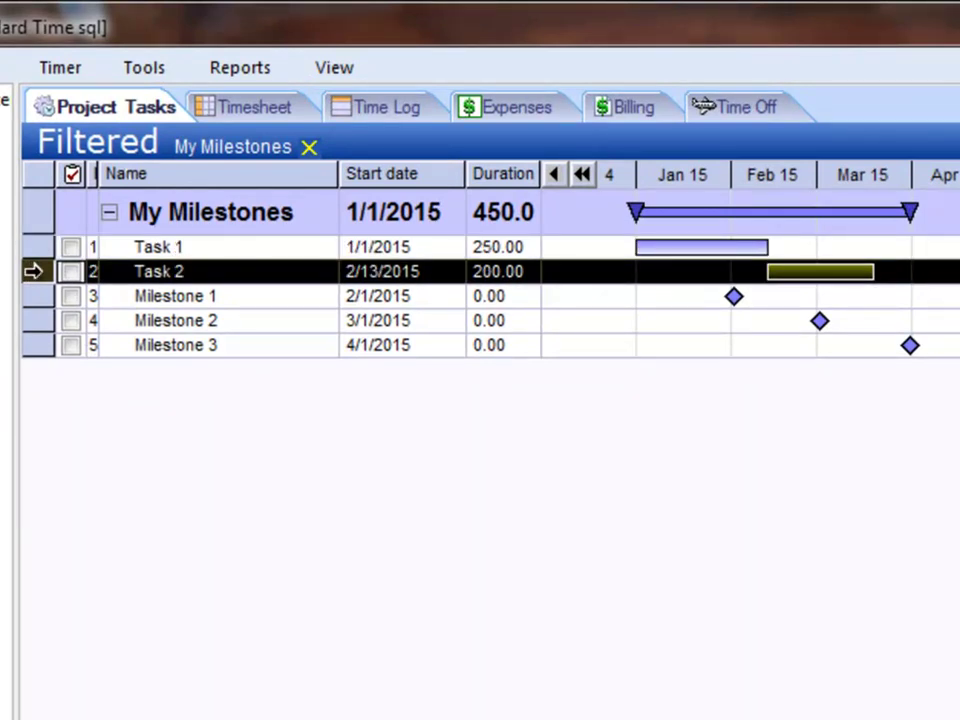
click(37, 297)
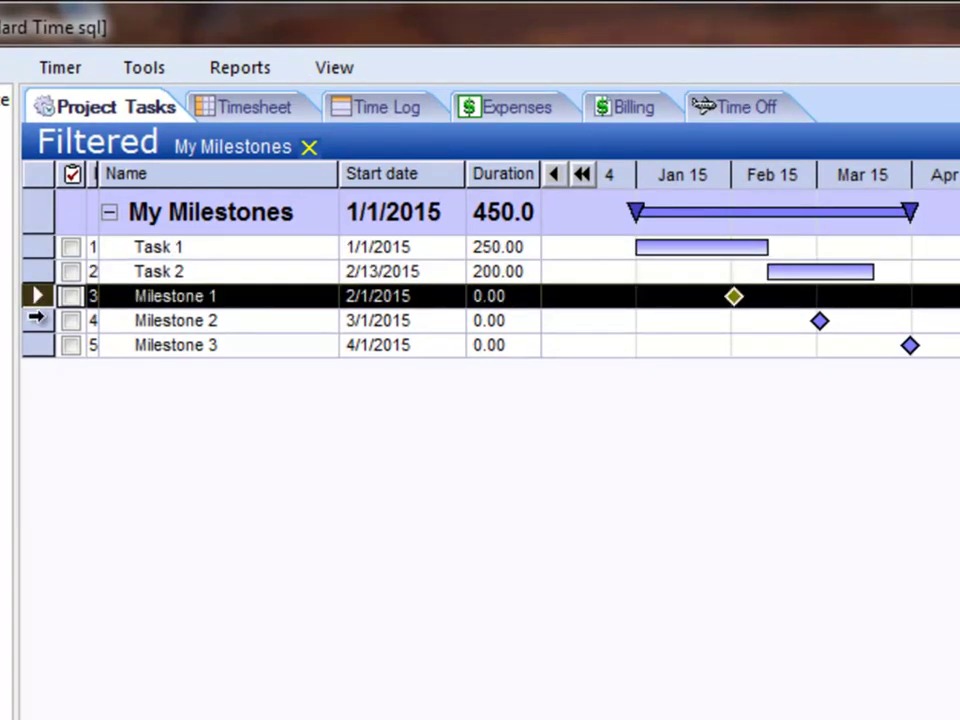
click(37, 318)
click(37, 344)
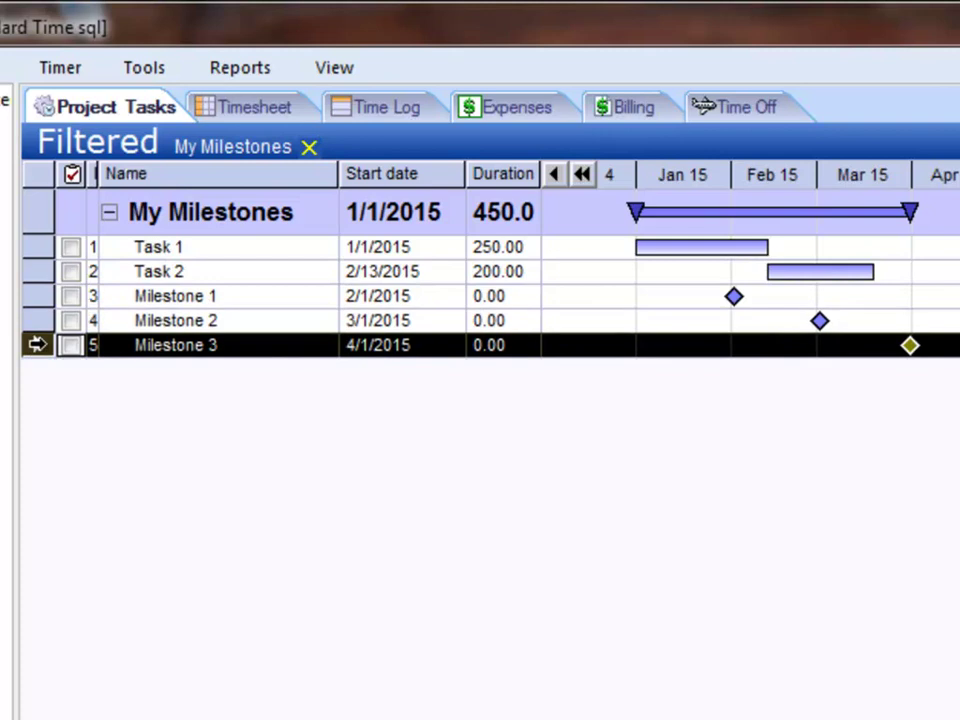
click(168, 228)
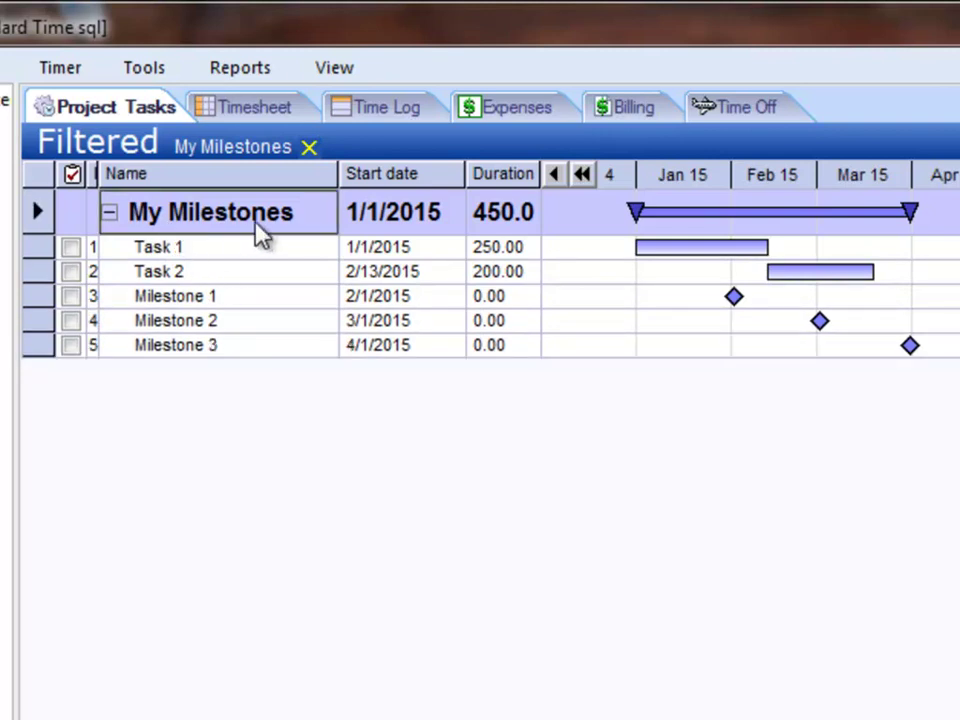
click(245, 120)
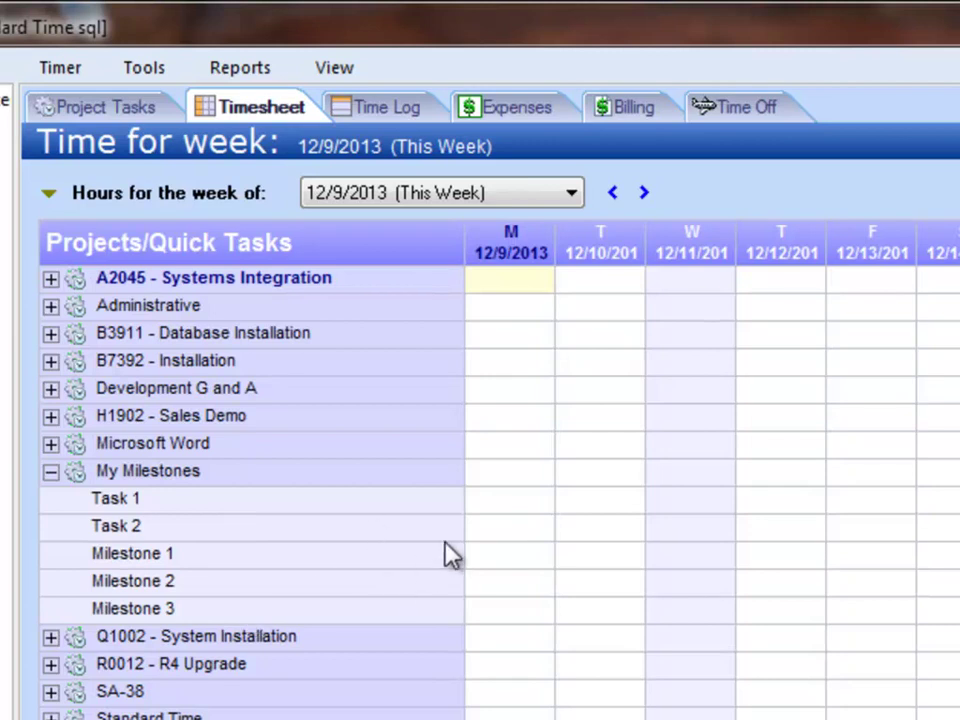
- Check Task 1's Monday and Tuesday hour cells, then return to the My Milestones task list
click(507, 498)
click(591, 507)
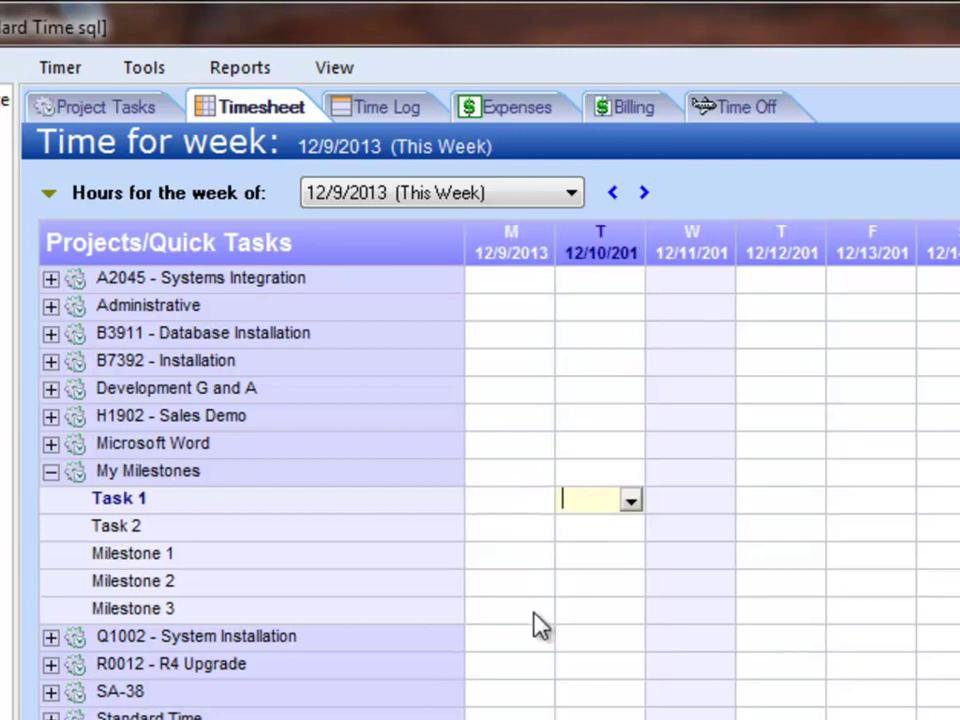
click(116, 108)
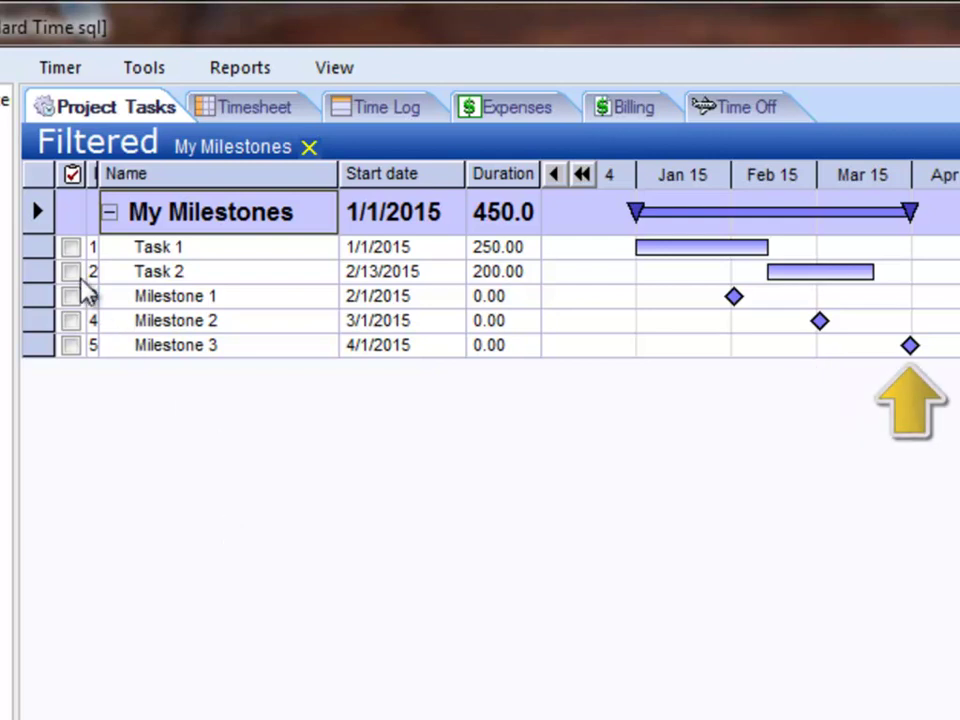
click(42, 247)
click(42, 271)
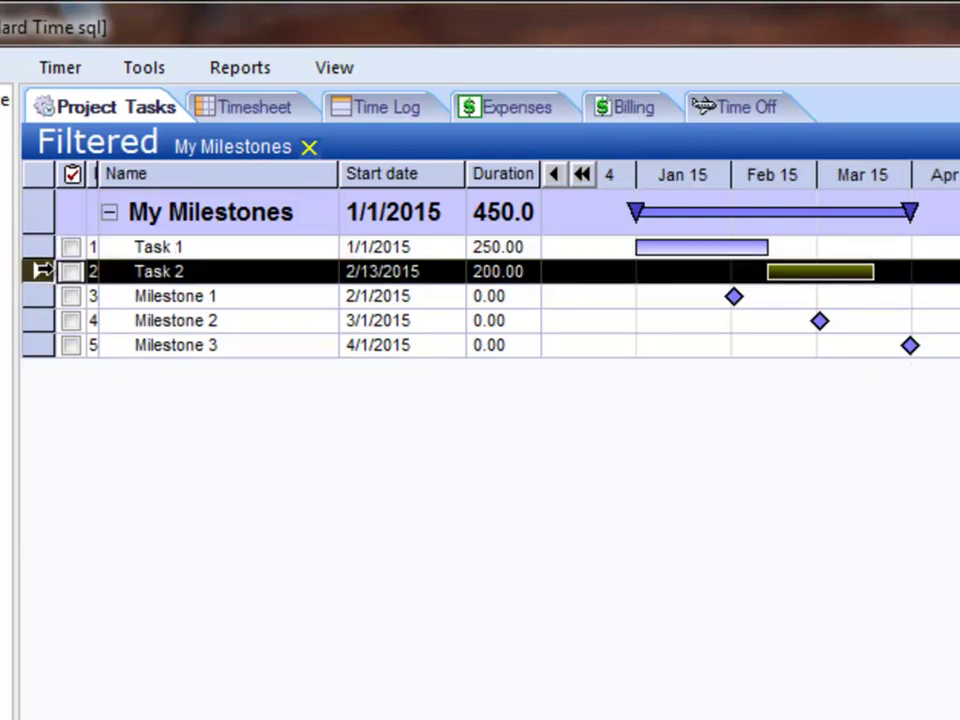
click(42, 296)
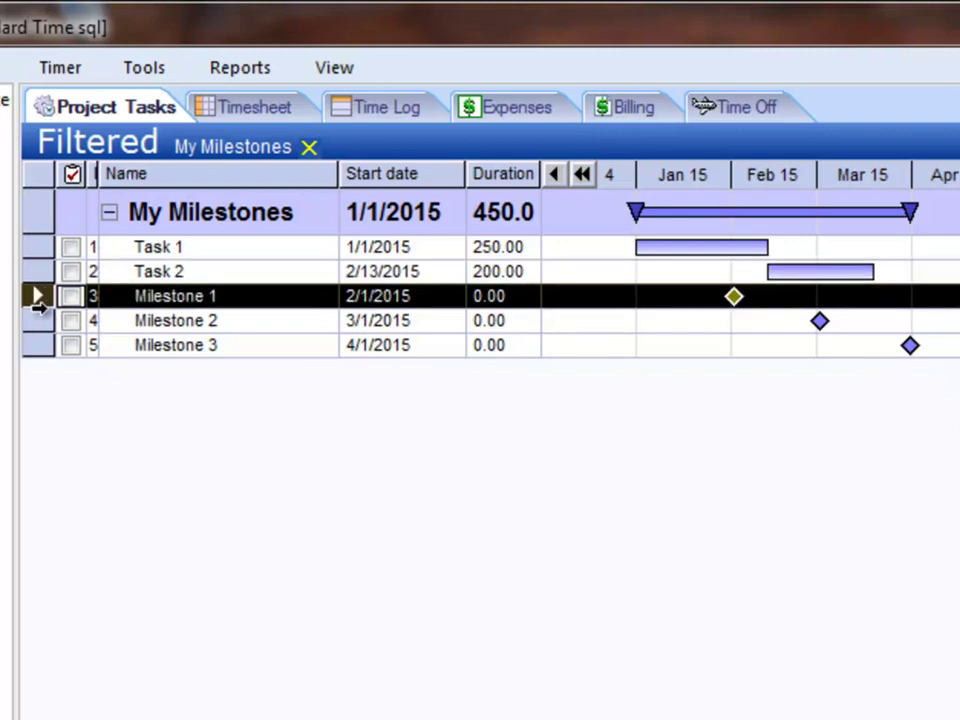
click(40, 320)
click(41, 345)
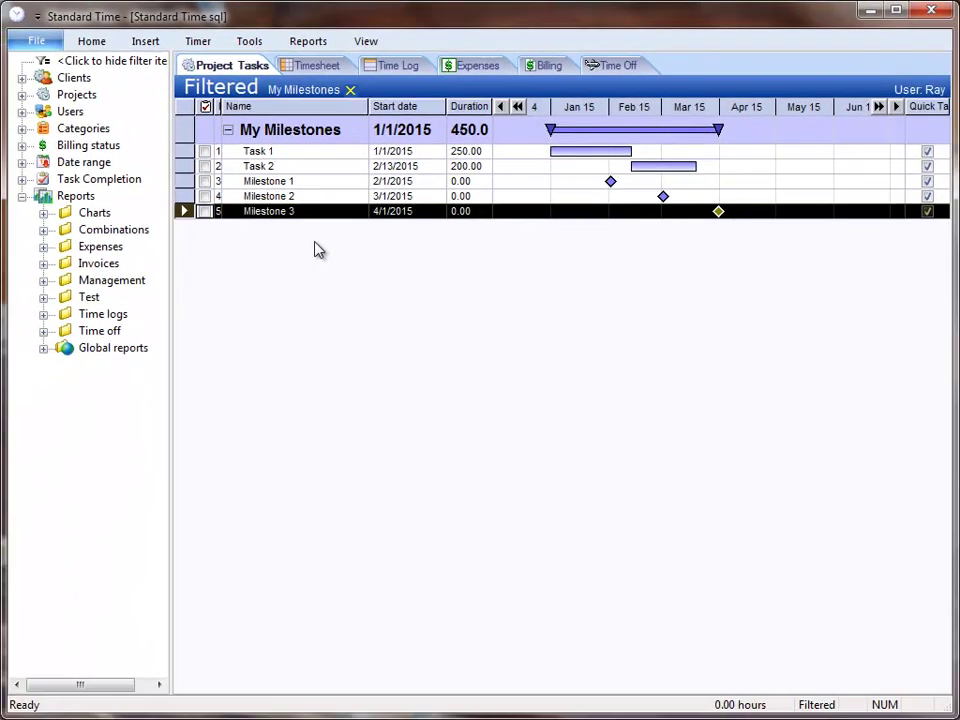
- Create a new project task named 'Milestone 4' with ID 6 from the Milestone 3 row
right_click(316, 213)
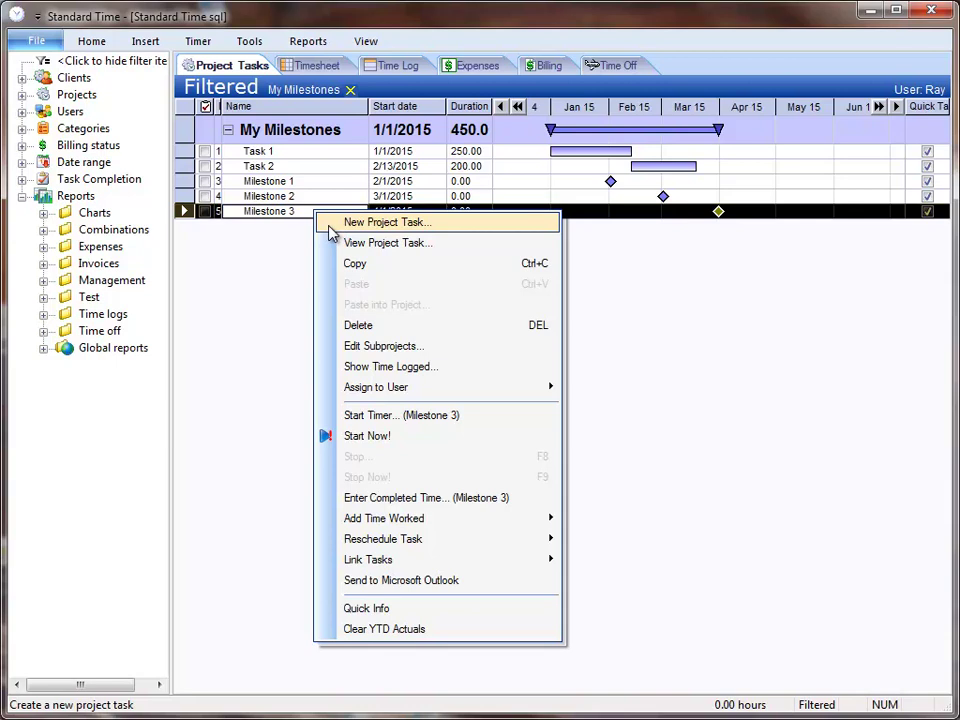
click(331, 233)
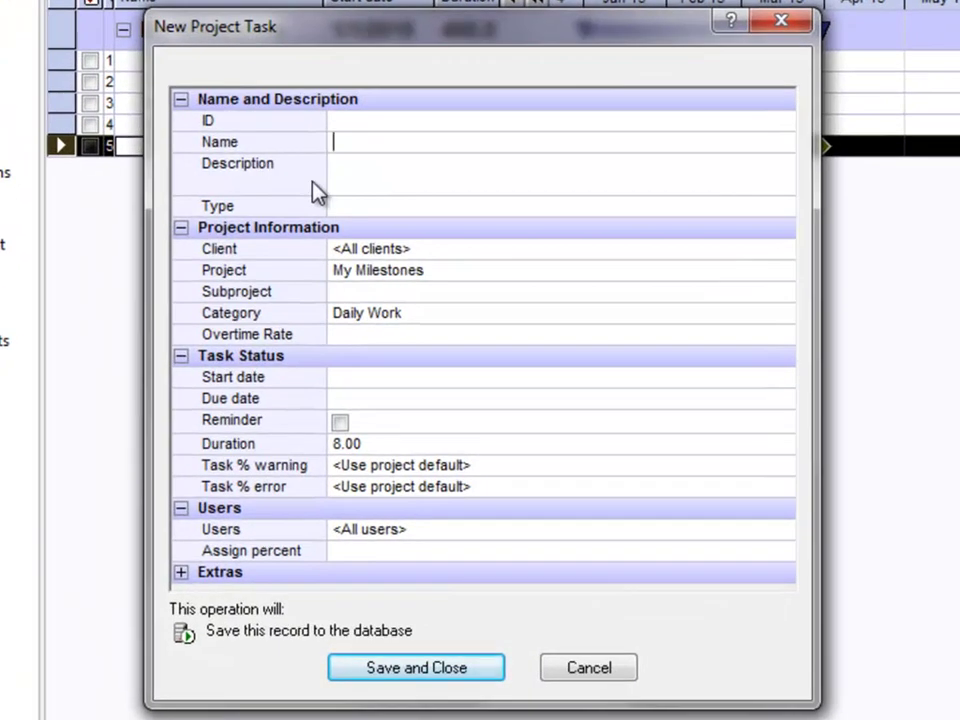
text(Milestone 4)
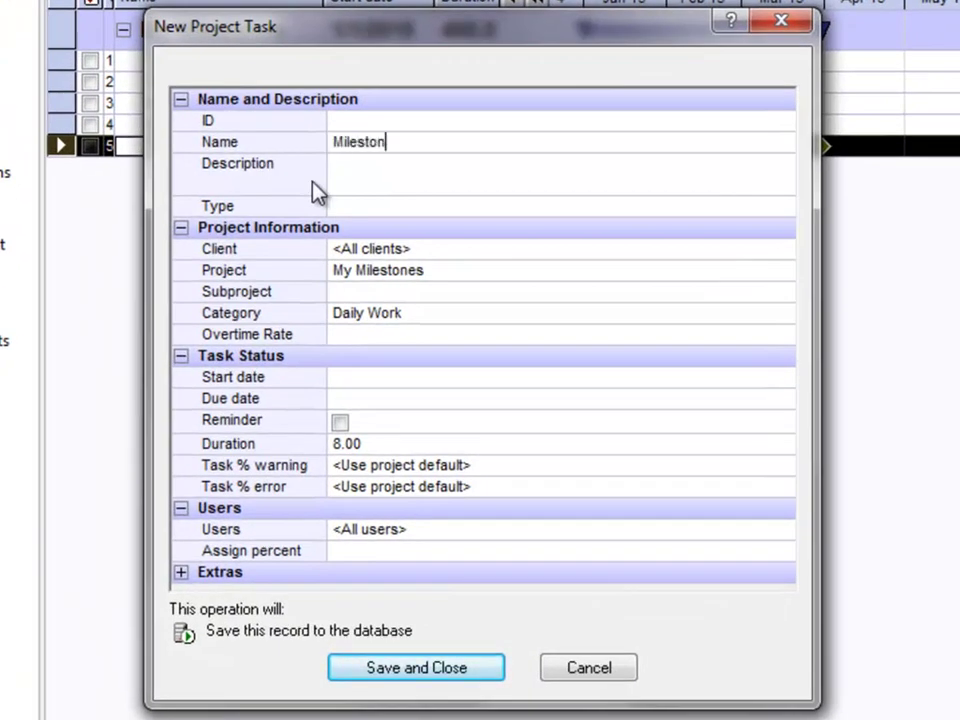
click(351, 120)
text(6)
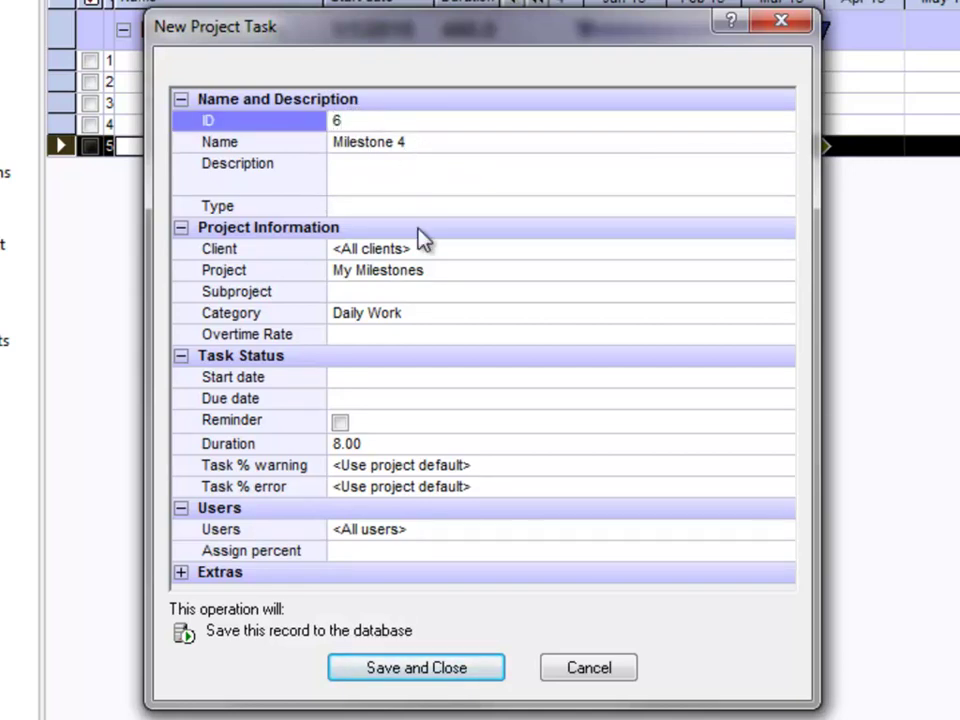
- Give Milestone 4 a start date of 6/1/2015 and duration 0, then save it
click(464, 270)
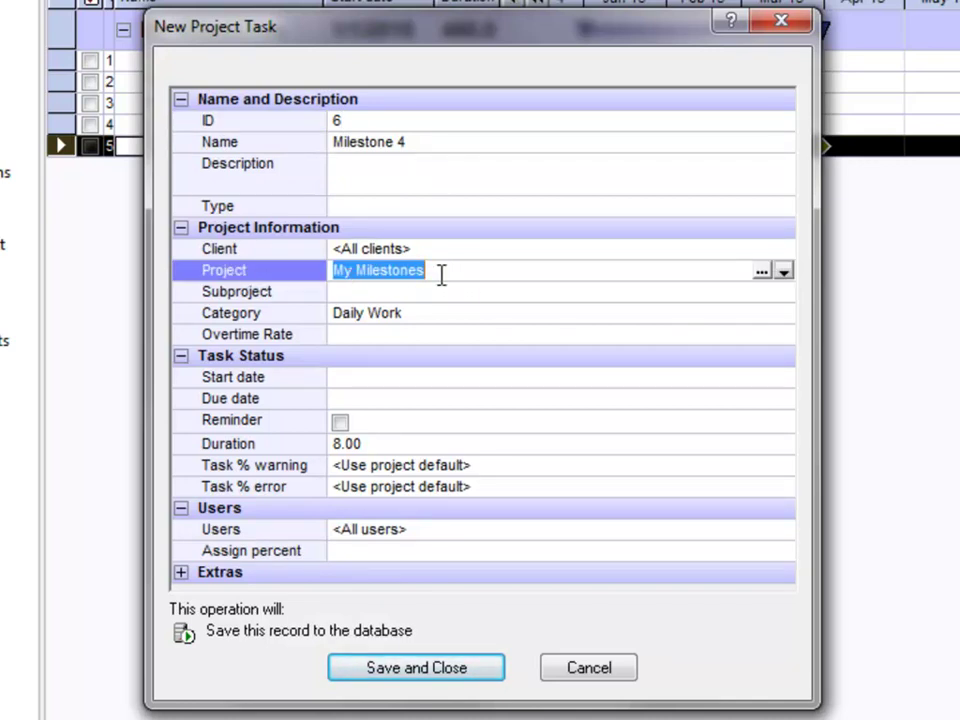
click(340, 381)
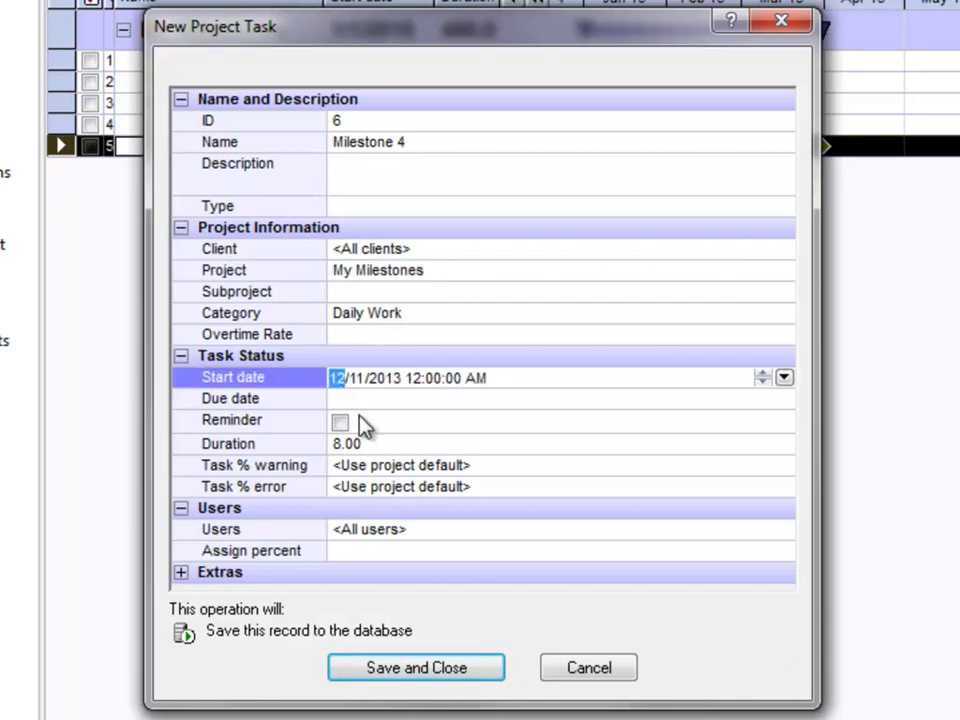
text(6 / 1 )
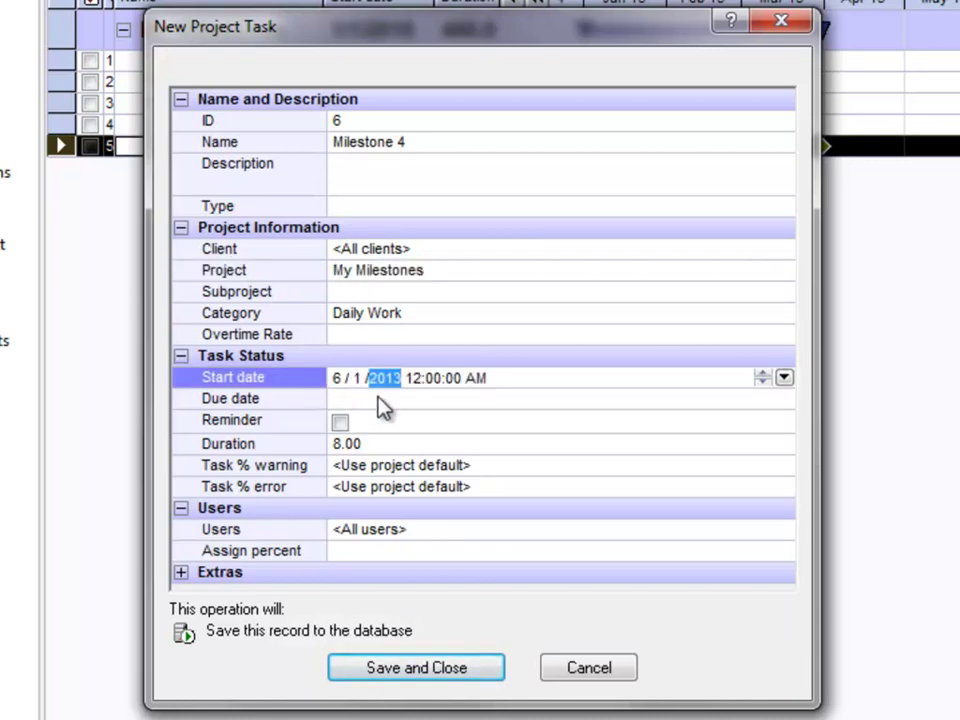
text(5)
click(380, 444)
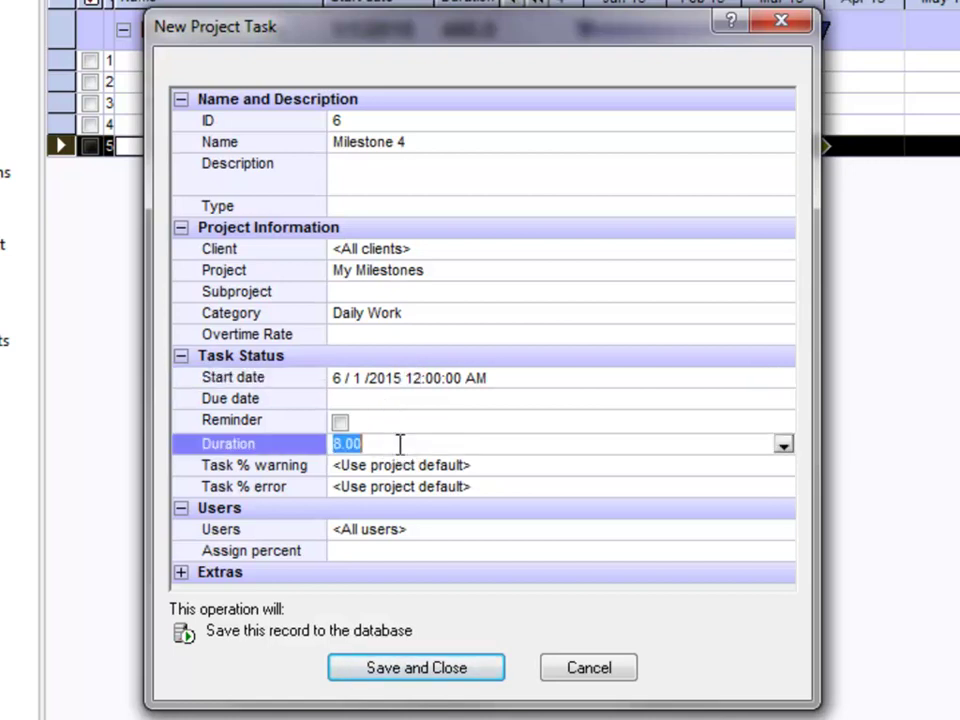
text(0)
click(467, 533)
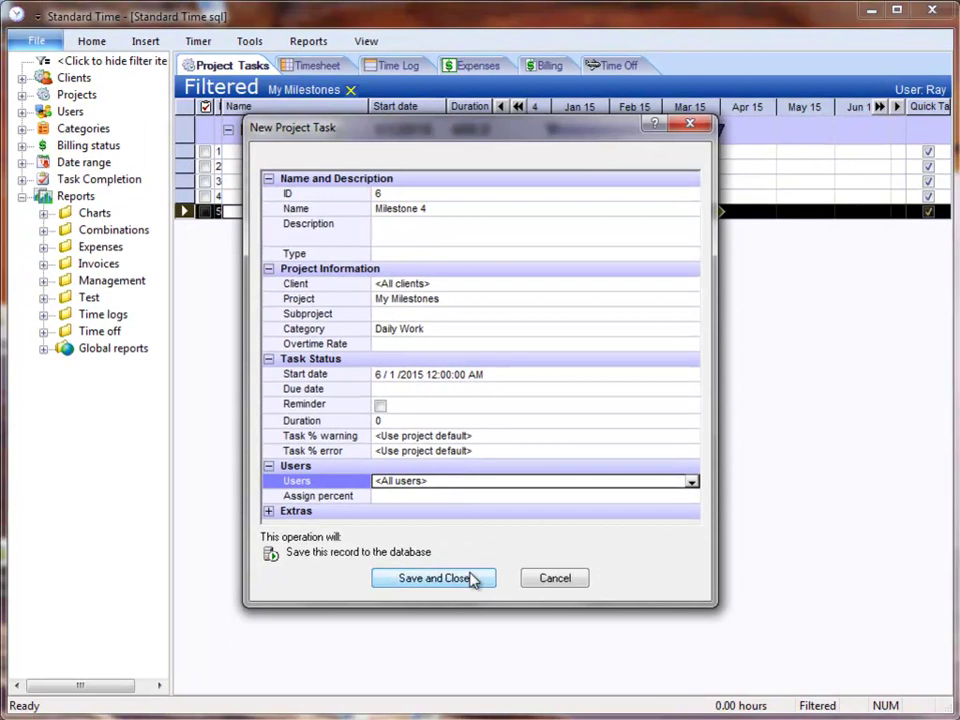
click(433, 578)
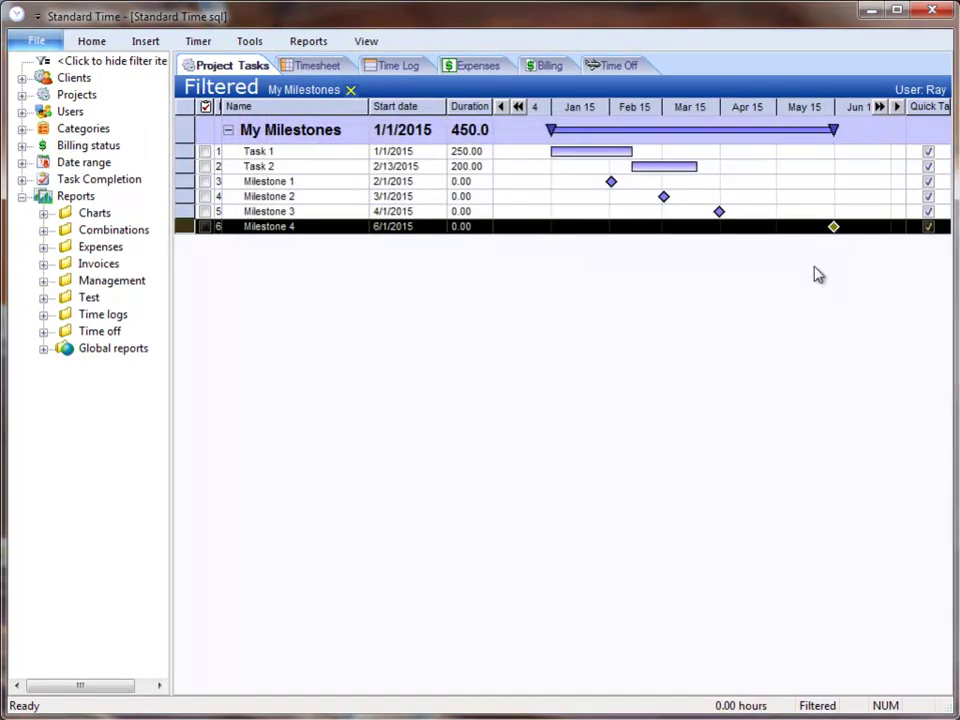
click(309, 70)
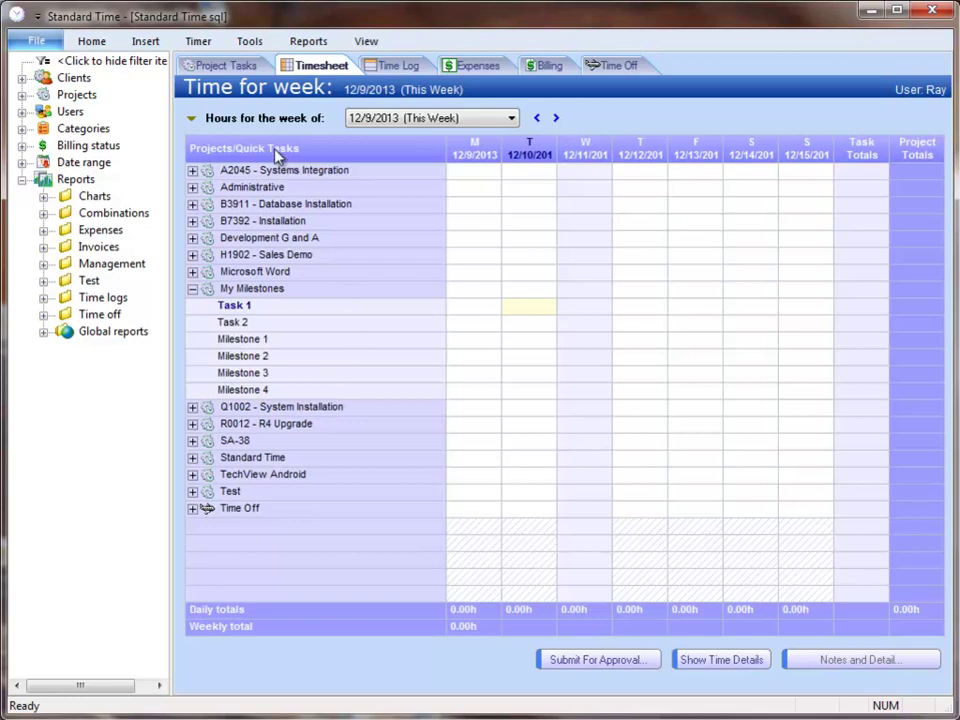
click(229, 68)
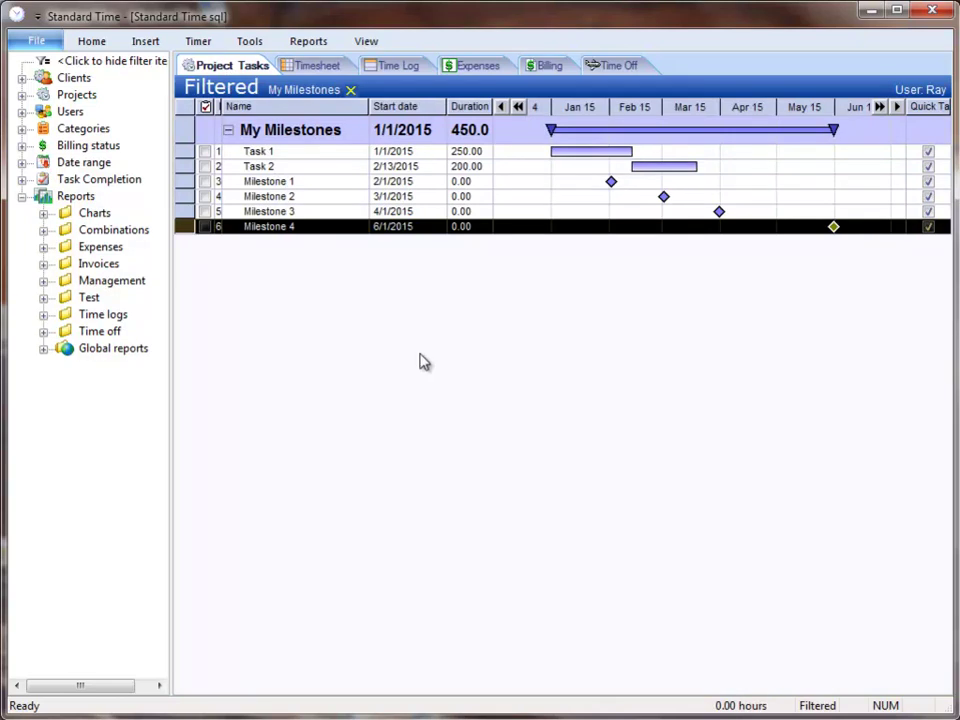
- Clear the Quick Task checkboxes for Milestones 4, 3, 2 and 1, then recheck the timesheet
click(928, 227)
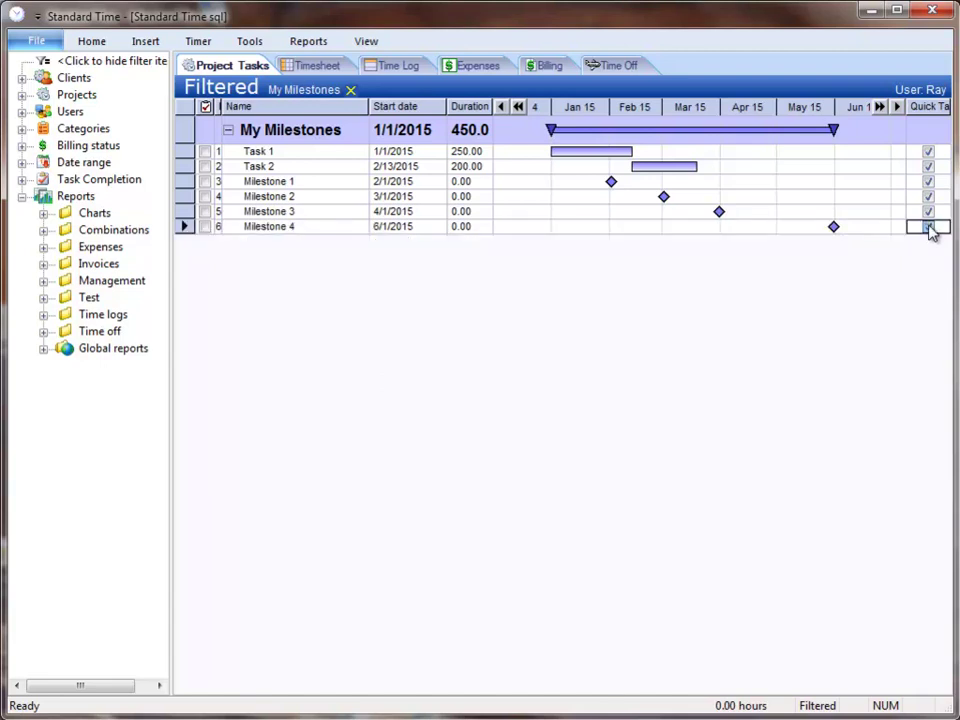
click(929, 212)
click(929, 196)
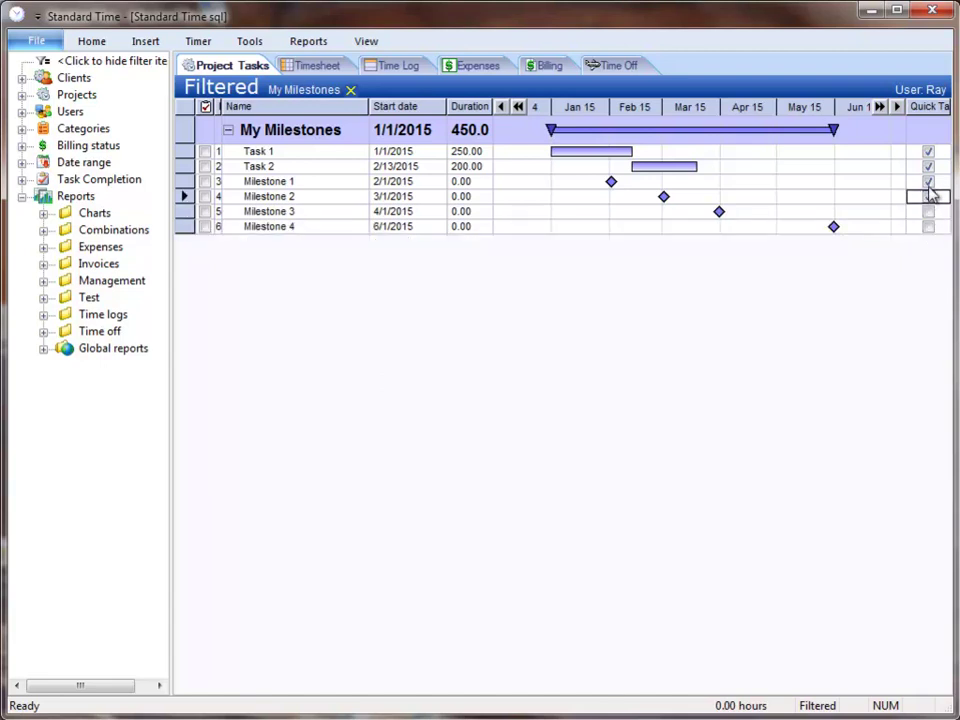
click(929, 181)
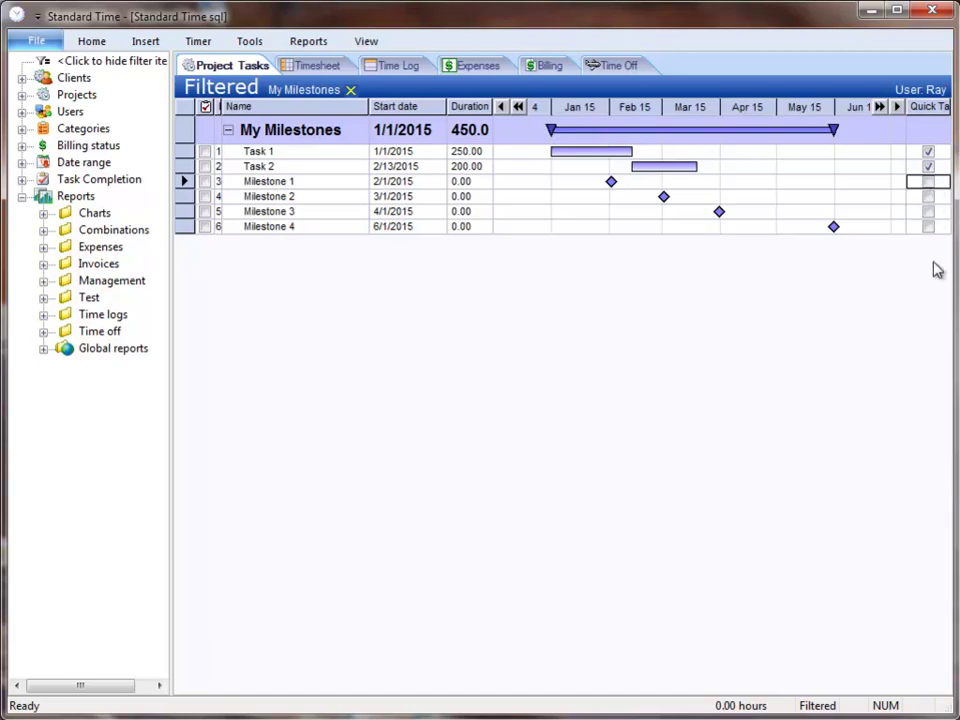
click(305, 66)
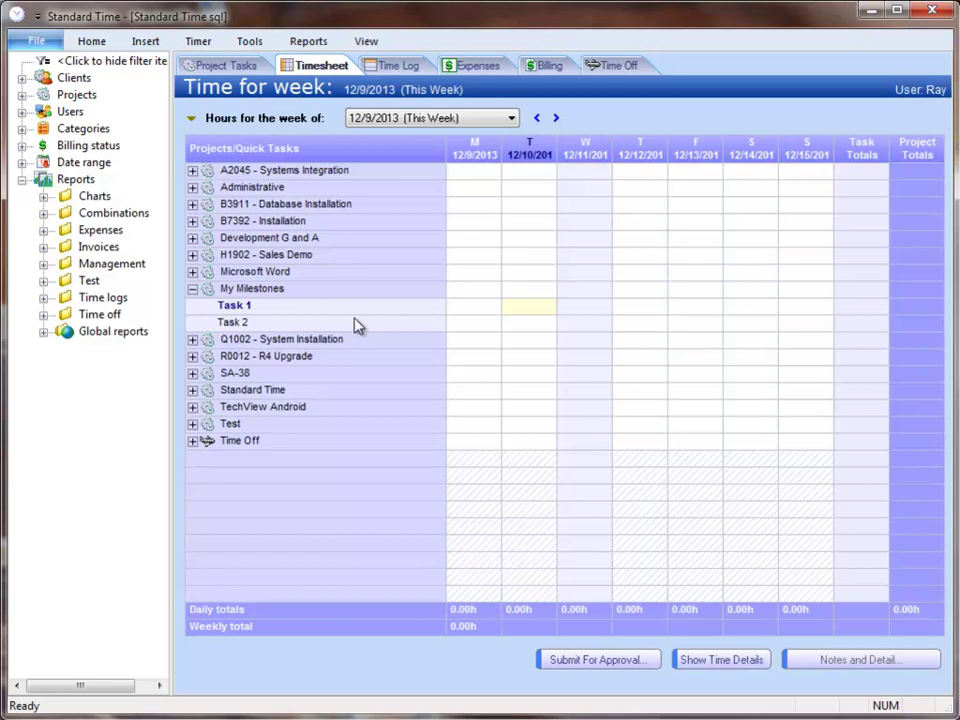
click(218, 66)
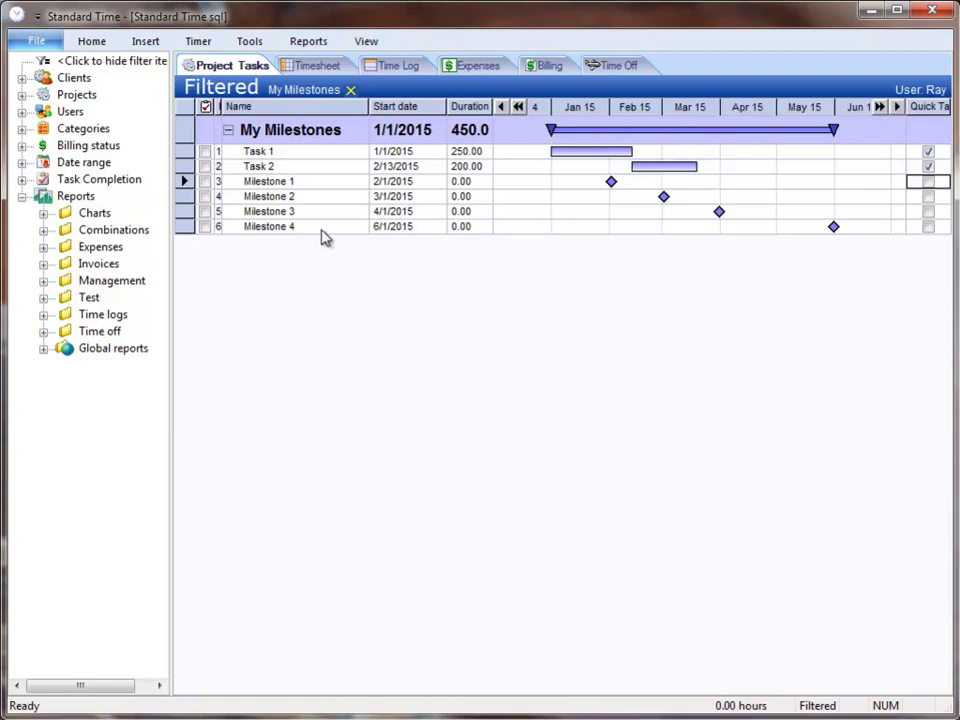
- Delete the Milestone 4 row and confirm the deletion
click(208, 228)
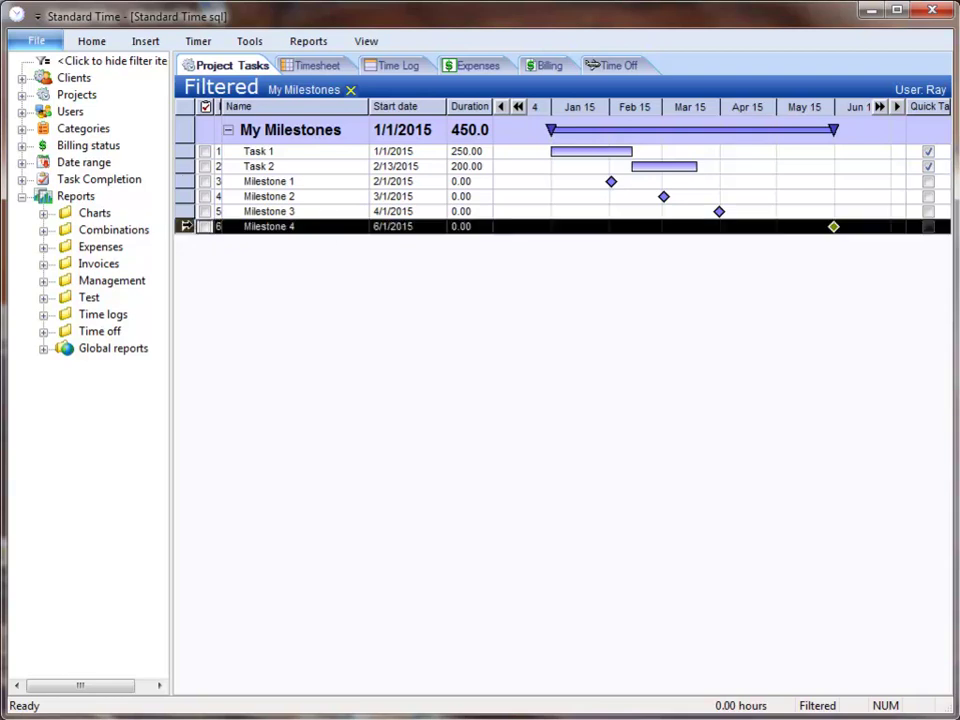
right_click(311, 232)
click(398, 345)
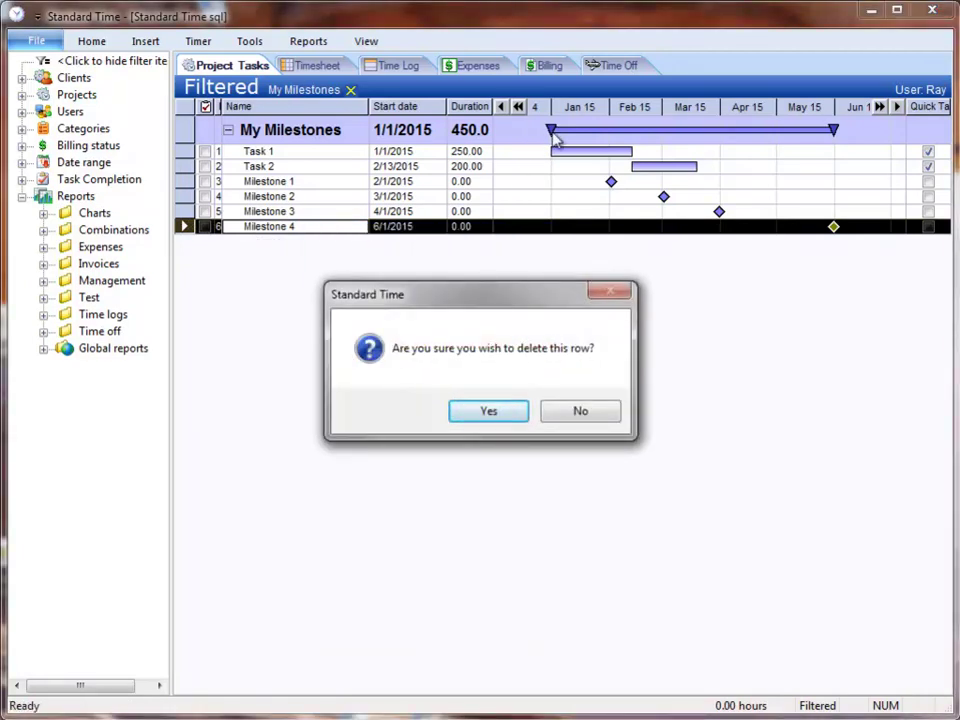
click(508, 411)
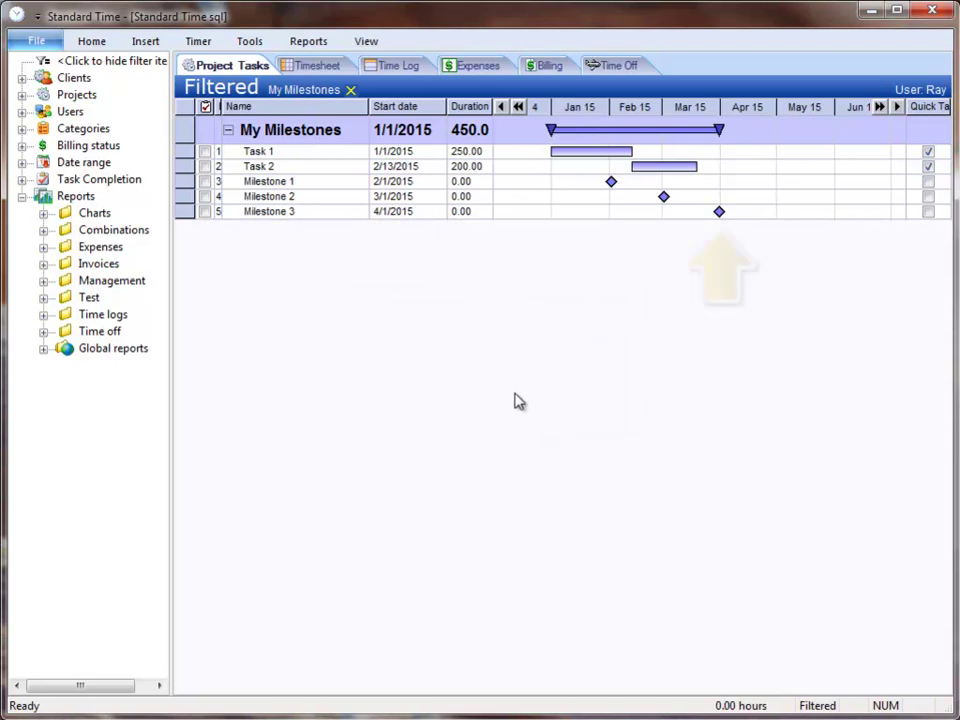